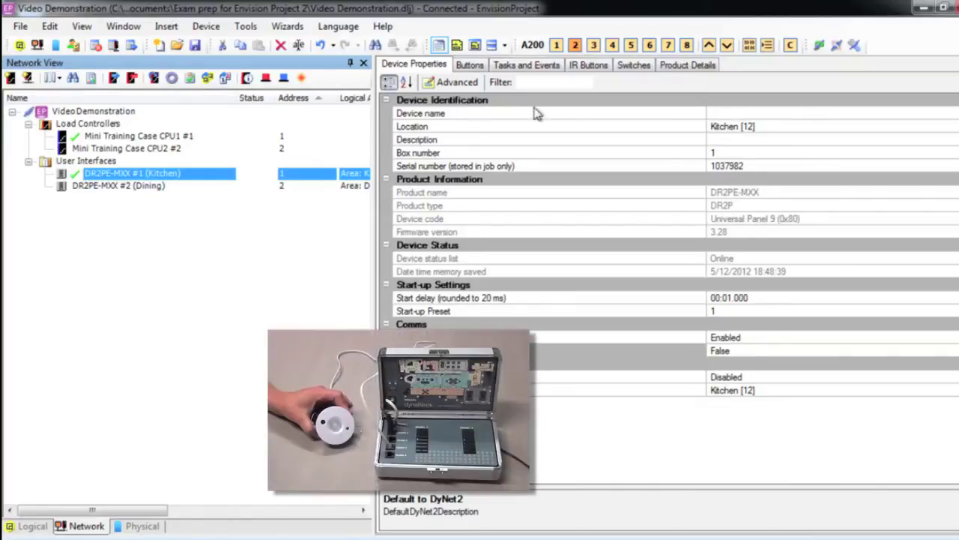
# Step: Search the network for devices of type Sensor and add the DUS804C-RJ-DA universal sensor to the job without loading its data
pyautogui.click(27, 78)
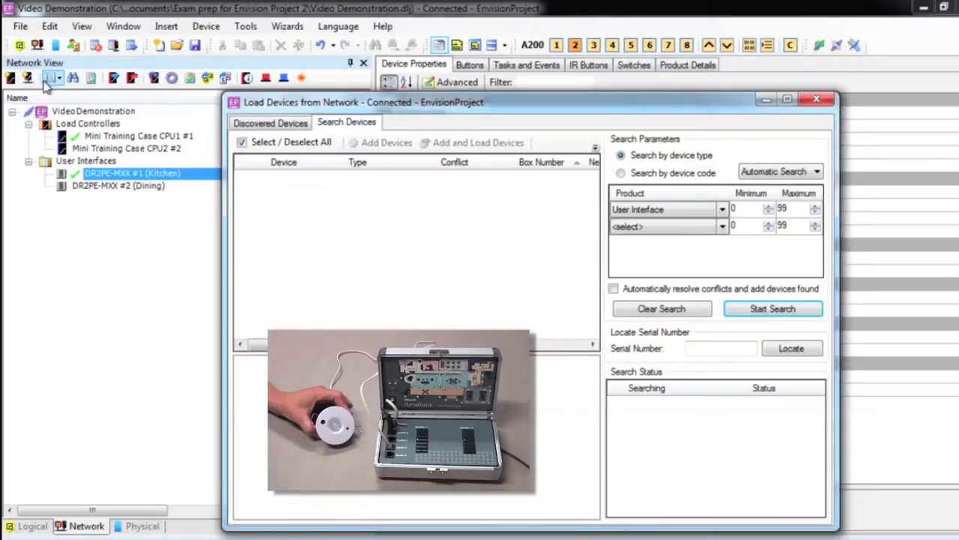
pyautogui.click(725, 209)
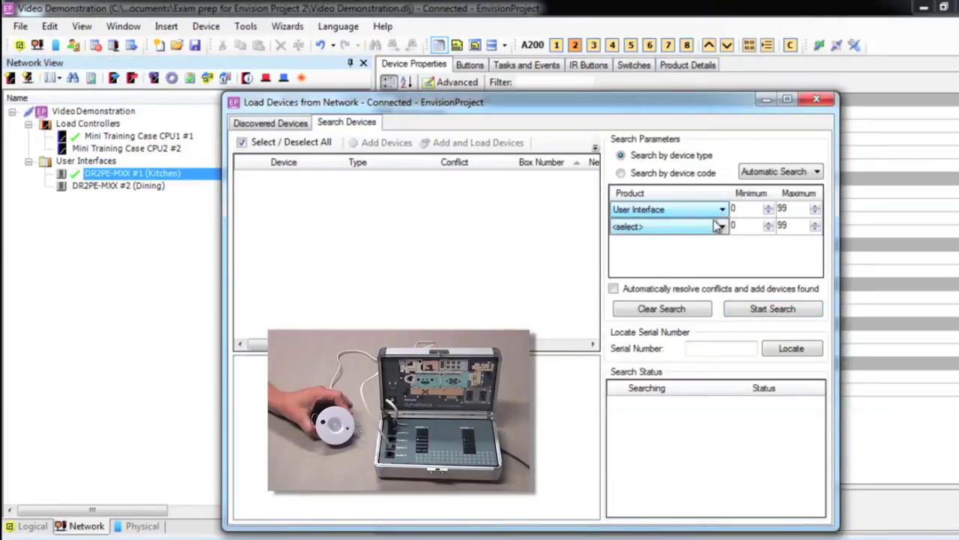
pyautogui.click(720, 213)
pyautogui.click(701, 268)
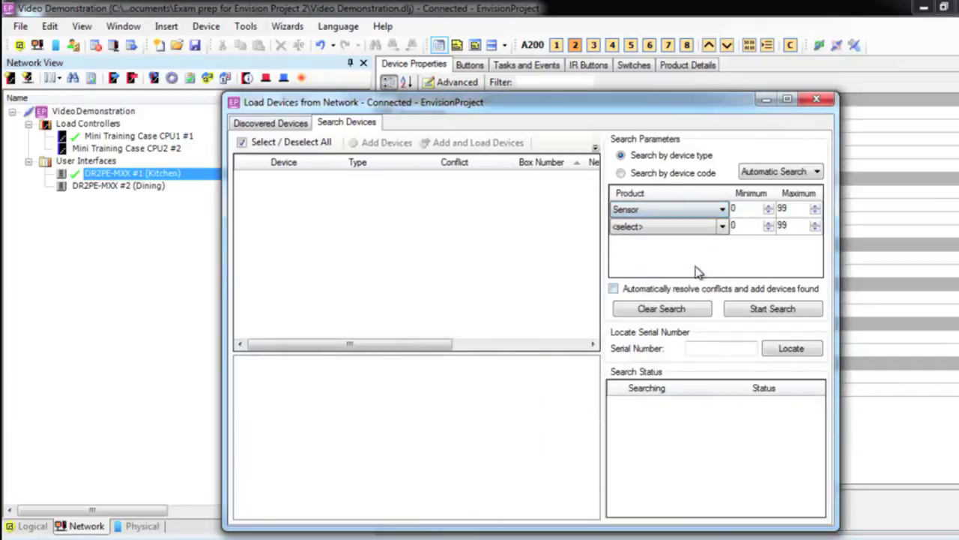
pyautogui.click(746, 315)
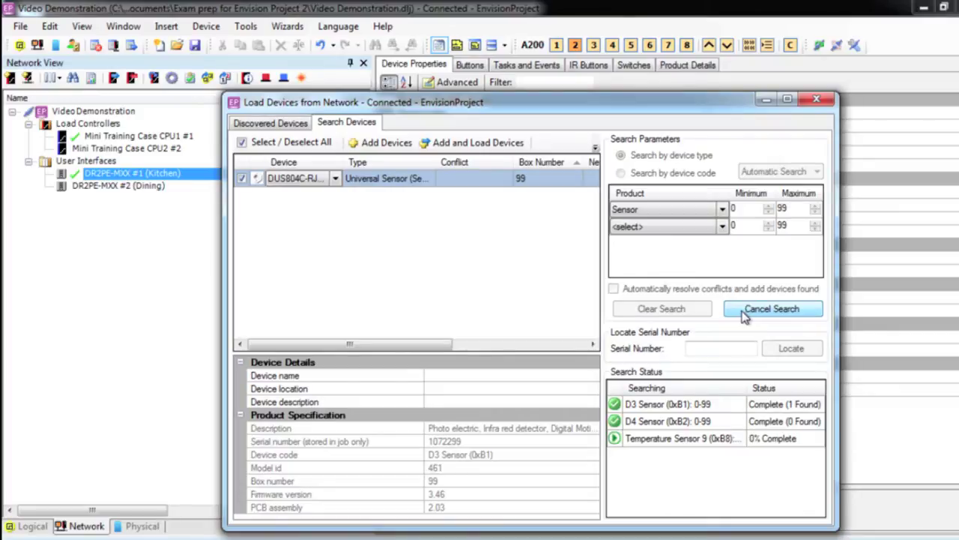
pyautogui.click(383, 143)
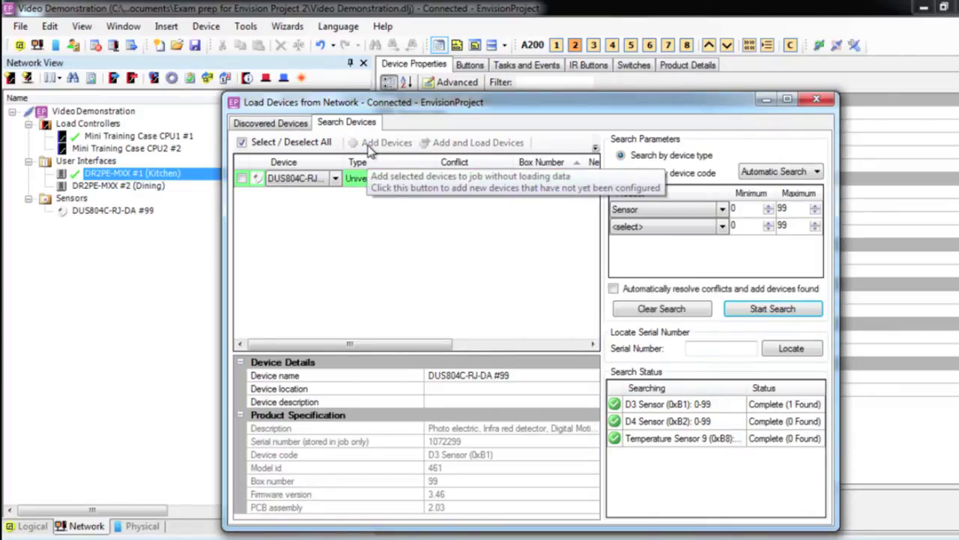
pyautogui.click(817, 100)
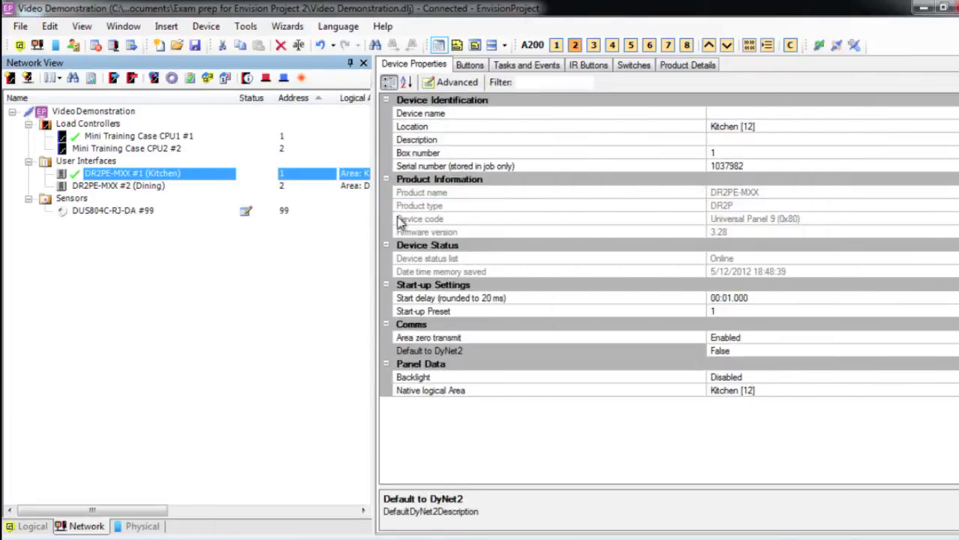
# Step: Factory set the DUS804C-RJ-DA sensor, saving the factory reset data to the device now
pyautogui.click(112, 211)
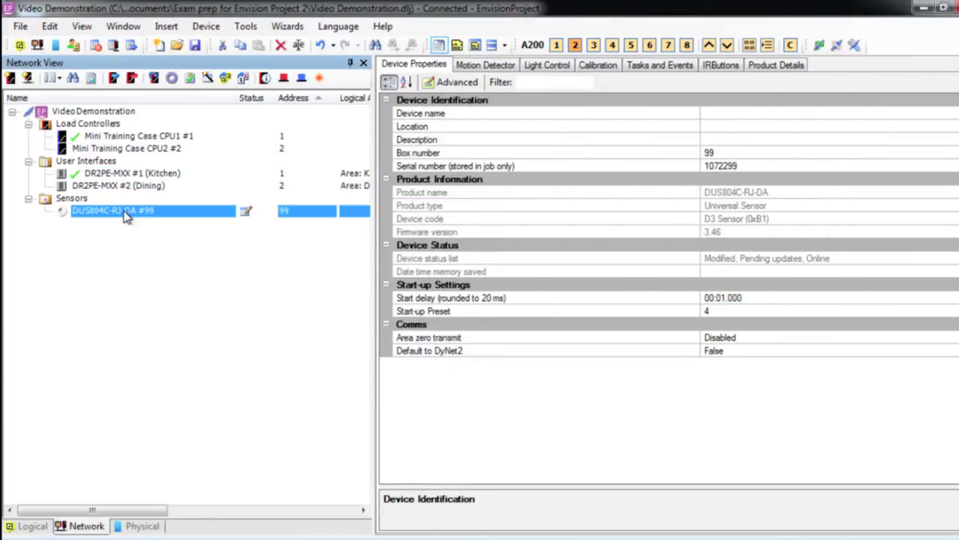
pyautogui.rightClick(127, 216)
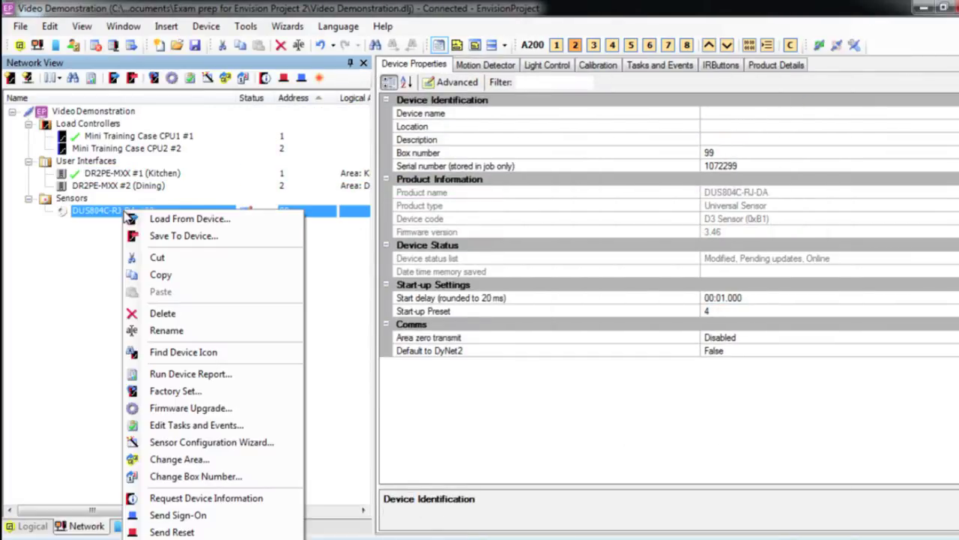
pyautogui.click(175, 396)
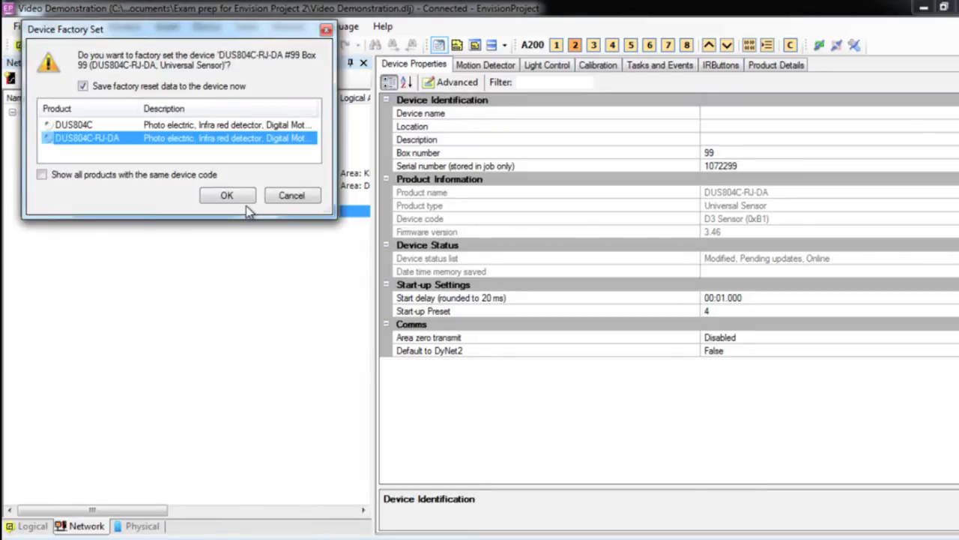
pyautogui.click(227, 195)
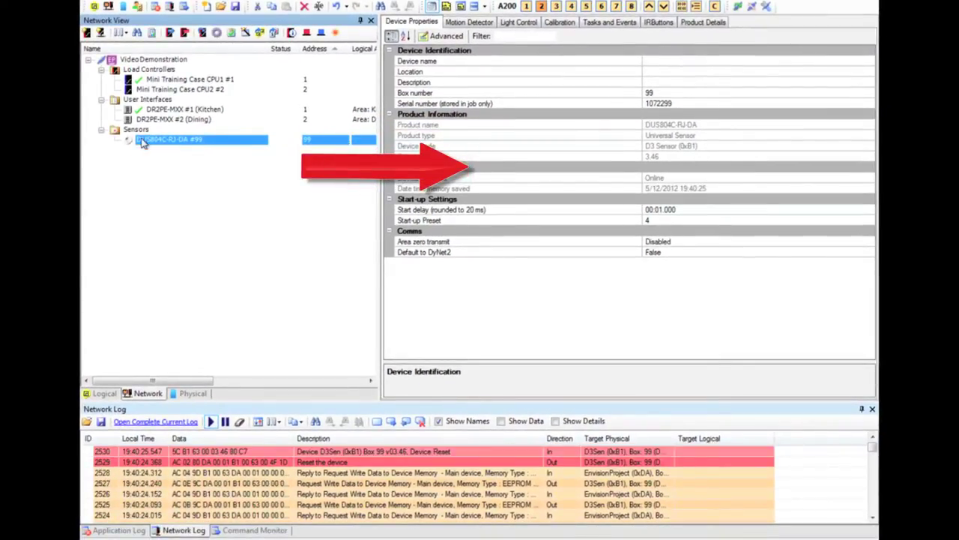
# Step: Monitor the sensor's live motion signal in the Motion Detector graph, ending with monitoring switched off and the graph hidden
pyautogui.click(460, 25)
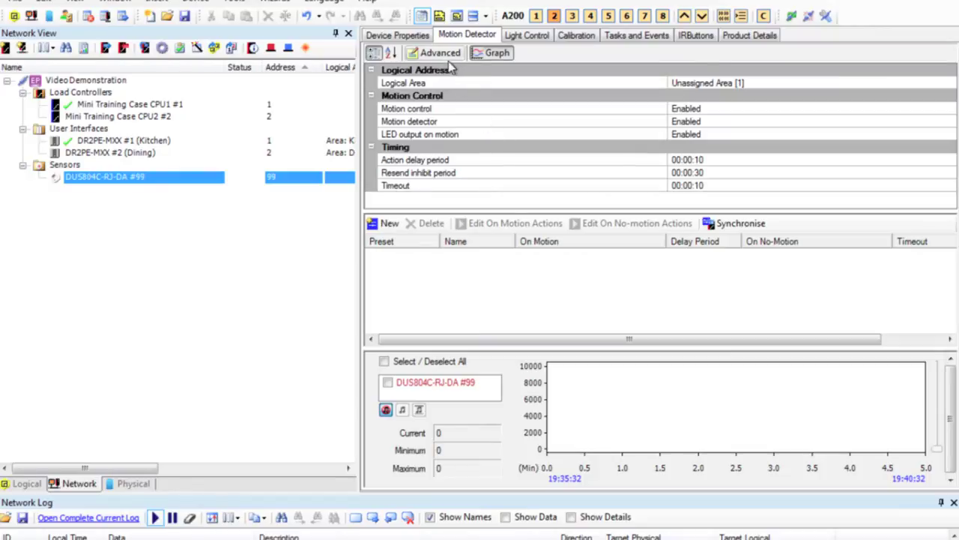
pyautogui.click(474, 56)
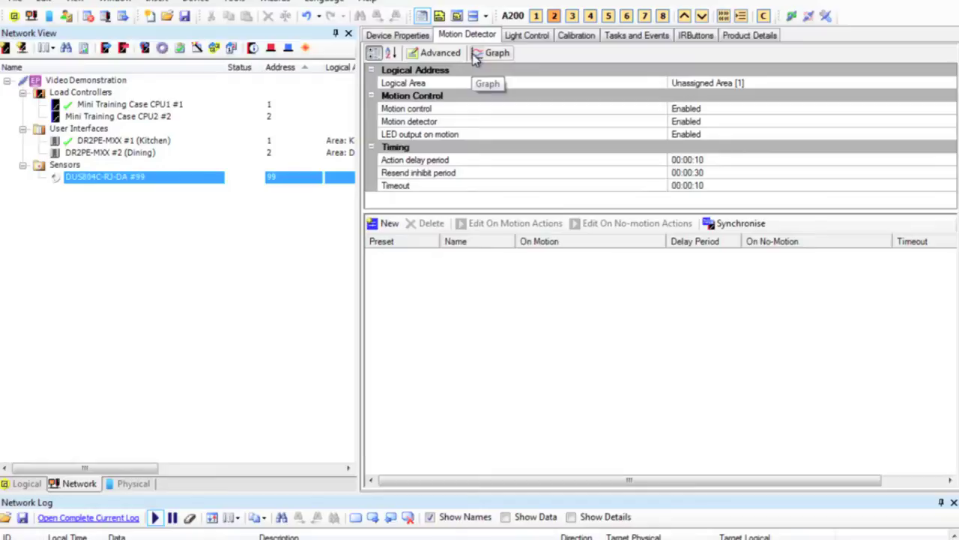
pyautogui.click(475, 57)
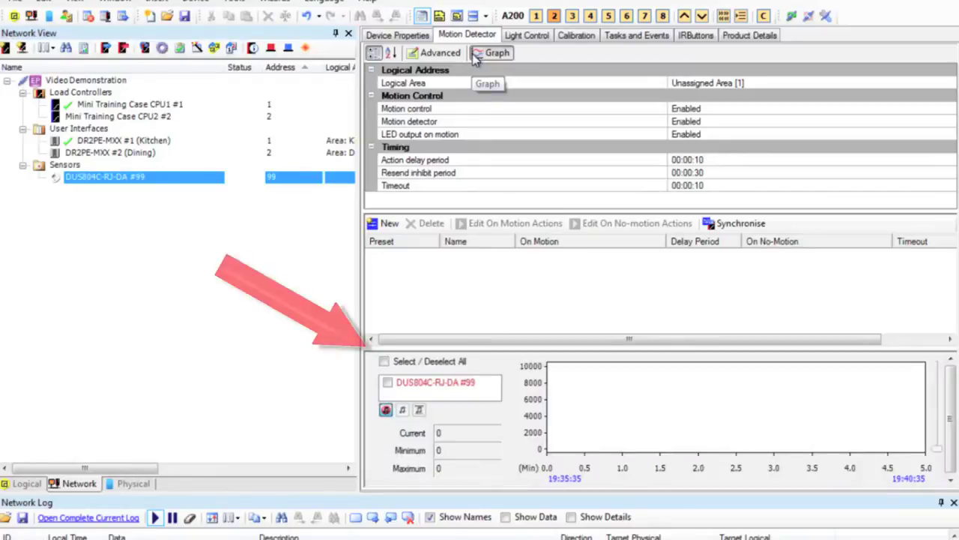
pyautogui.click(384, 362)
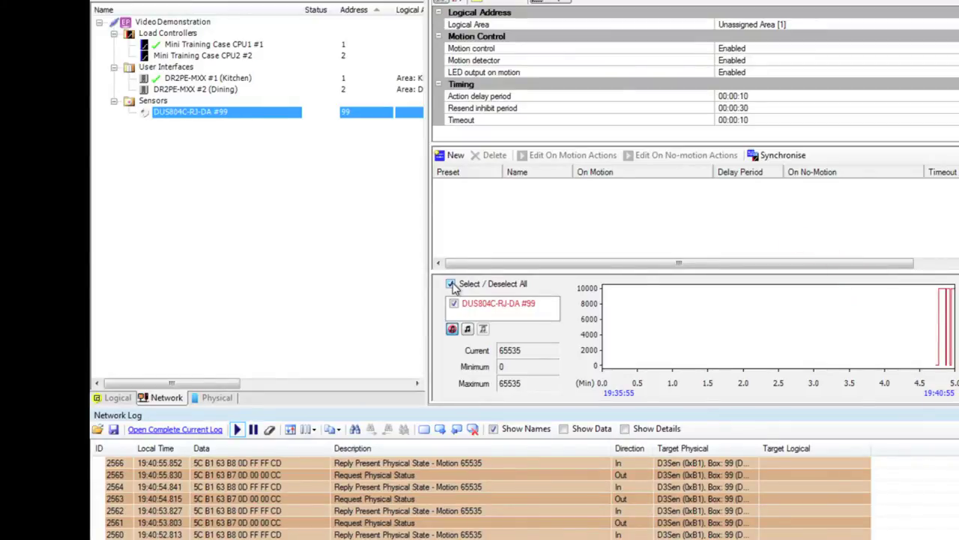
pyautogui.click(451, 284)
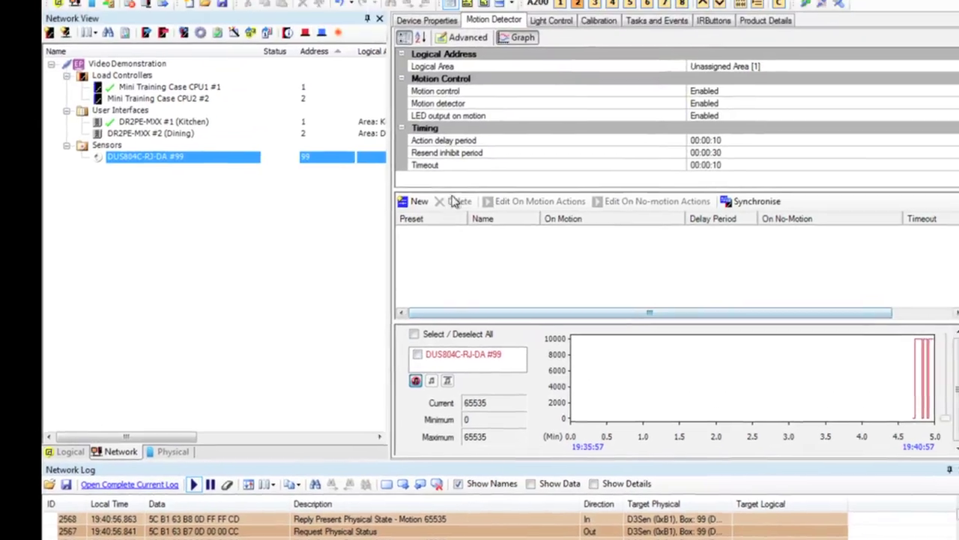
pyautogui.click(522, 37)
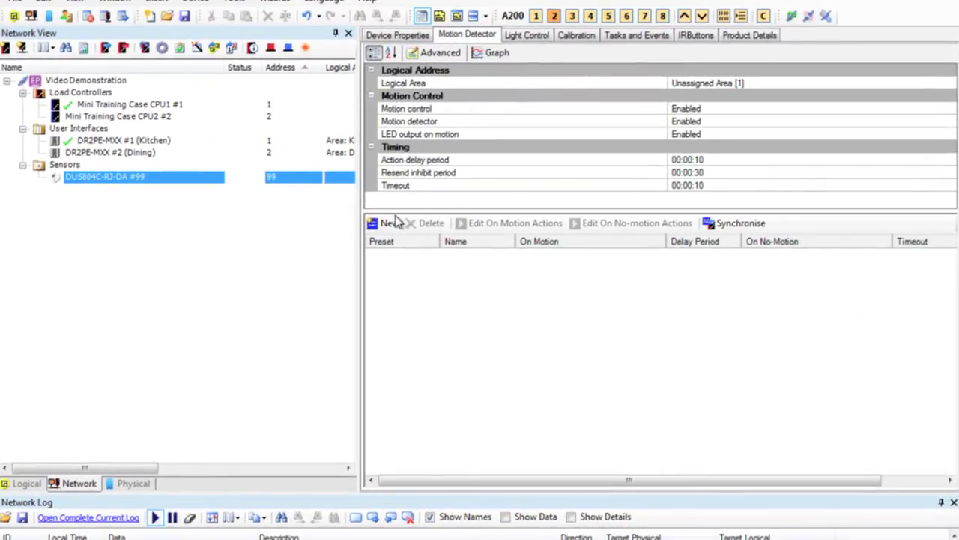
# Step: Assign the sensor's motion detector to the Bathroom logical area
pyautogui.click(835, 84)
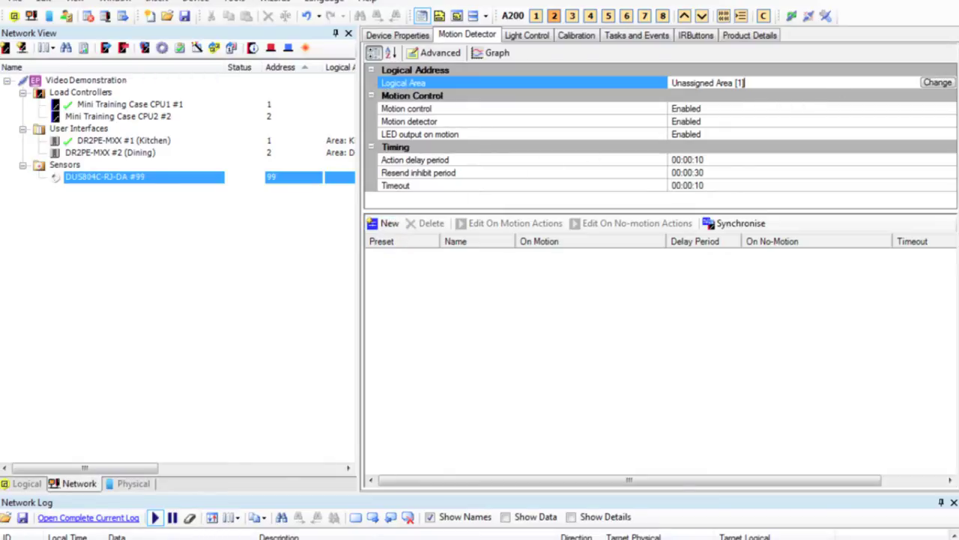
pyautogui.click(937, 83)
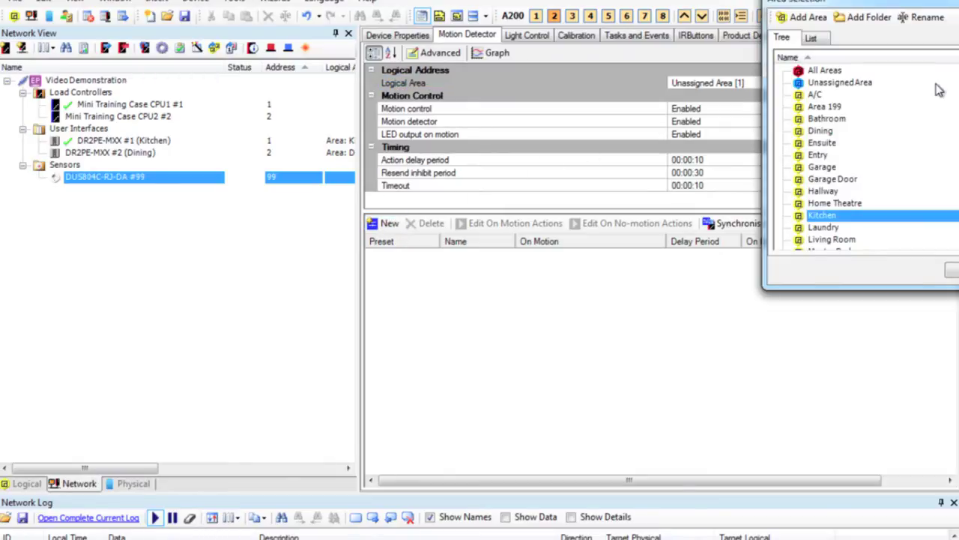
pyautogui.click(836, 120)
pyautogui.moveTo(912, 4); pyautogui.dragTo(660, 18)
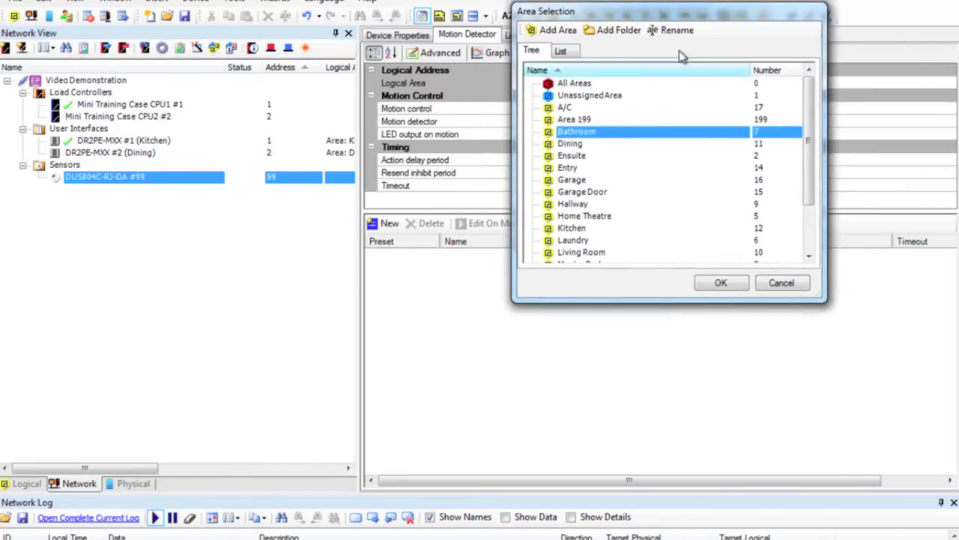
pyautogui.click(721, 285)
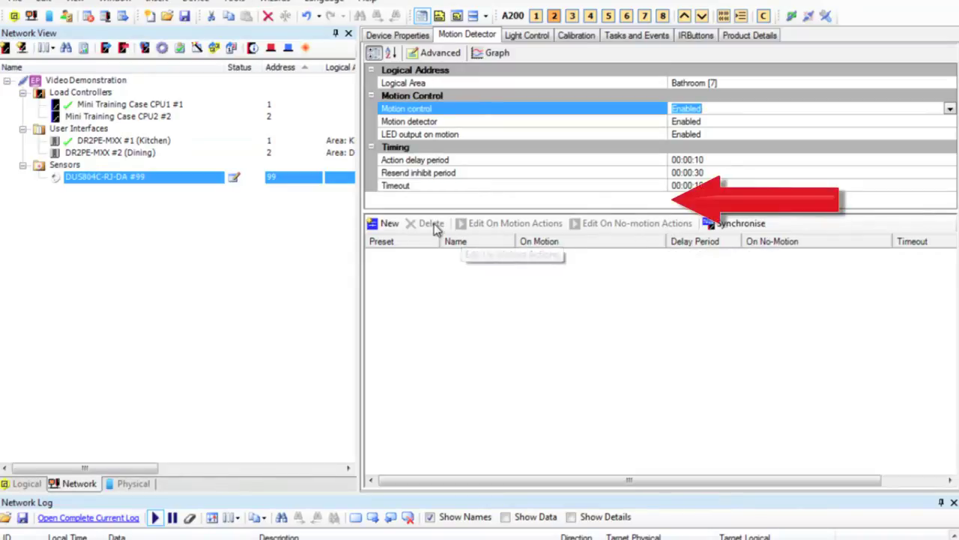
# Step: Add four presets, 1 to 4, to the motion detector's action table
pyautogui.click(390, 224)
pyautogui.click(391, 225)
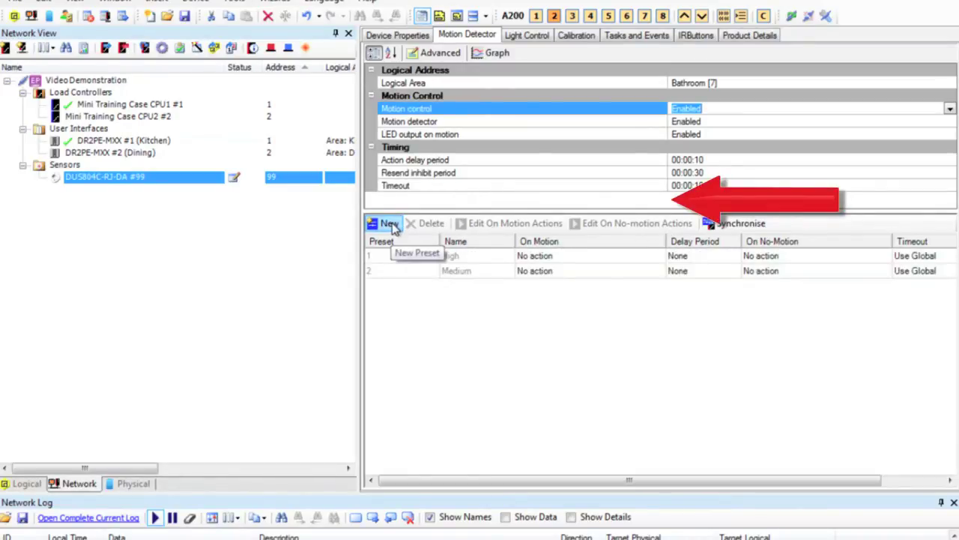
pyautogui.click(389, 225)
pyautogui.click(390, 224)
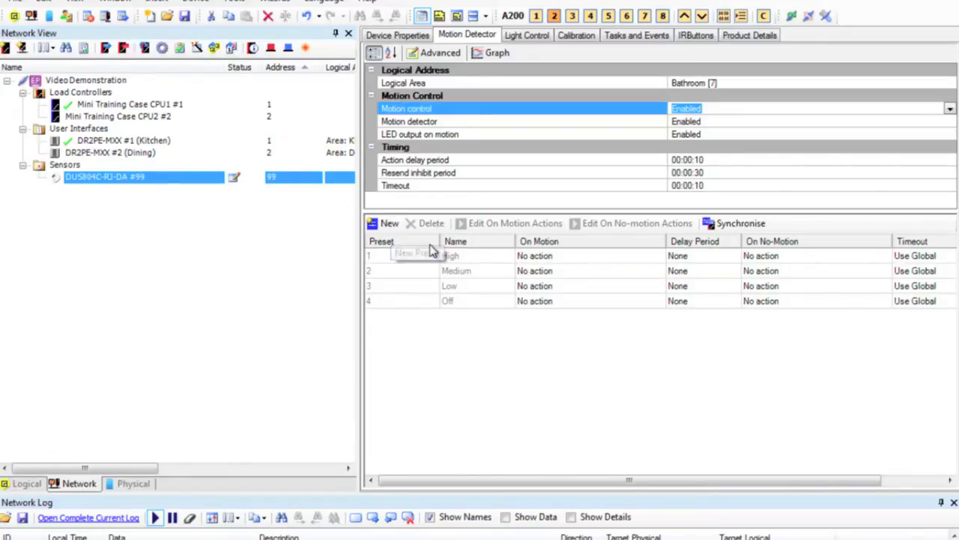
# Step: Give preset 1 (High) an On No-Motion action of type Preset that recalls Low [3]
pyautogui.click(583, 258)
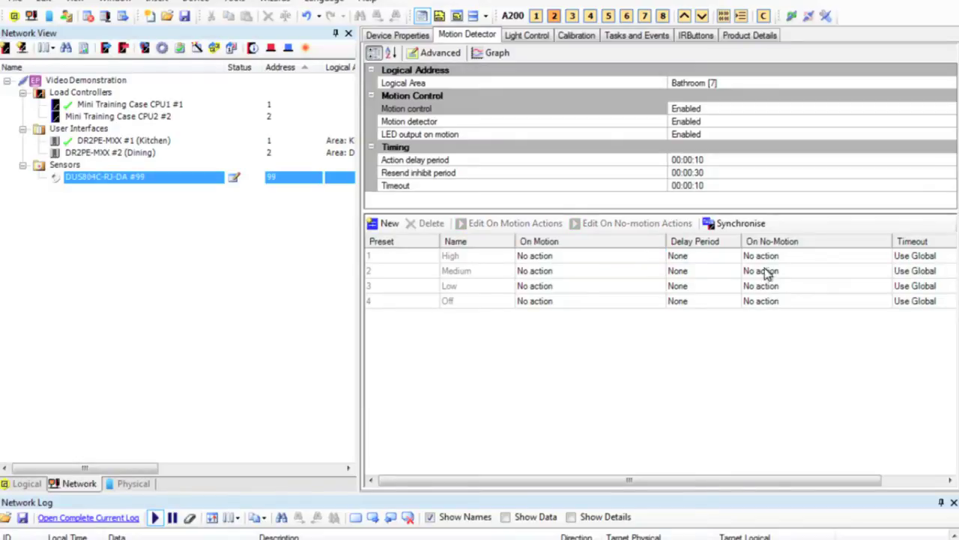
pyautogui.click(795, 257)
pyautogui.doubleClick(794, 257)
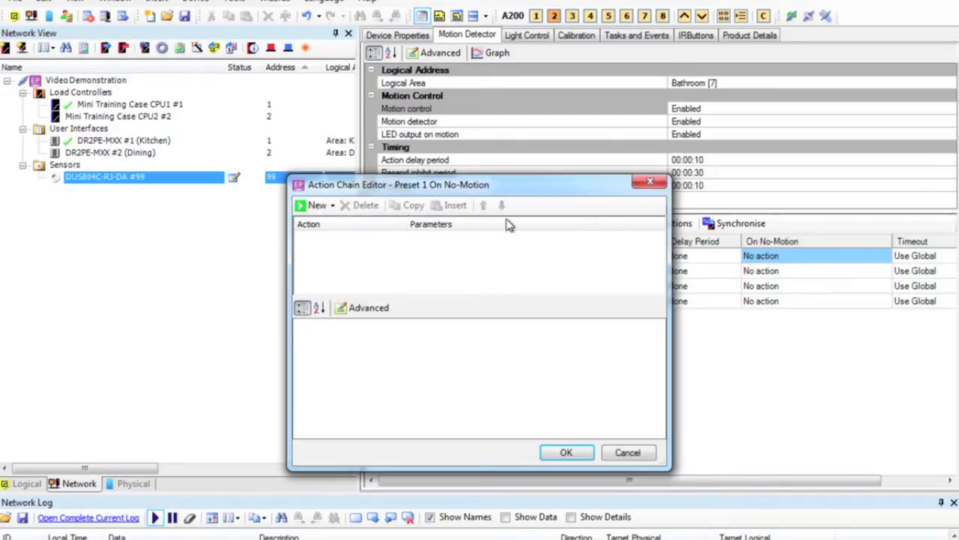
pyautogui.click(311, 205)
pyautogui.click(329, 239)
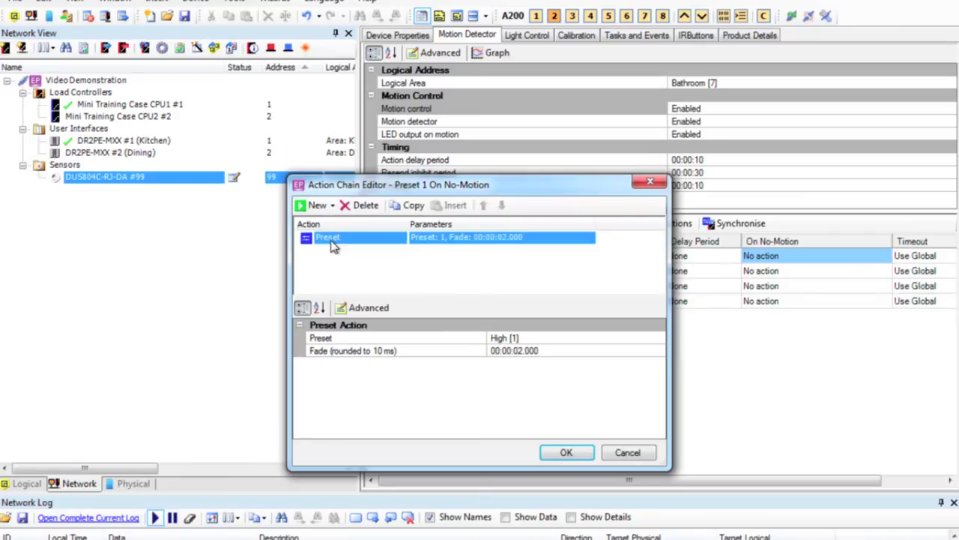
pyautogui.click(510, 338)
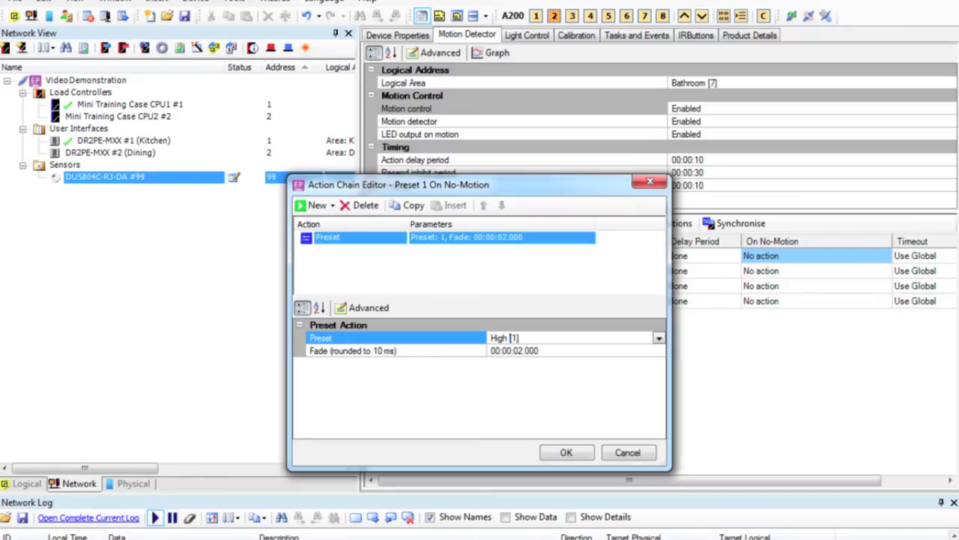
pyautogui.click(658, 338)
pyautogui.click(531, 373)
pyautogui.click(566, 452)
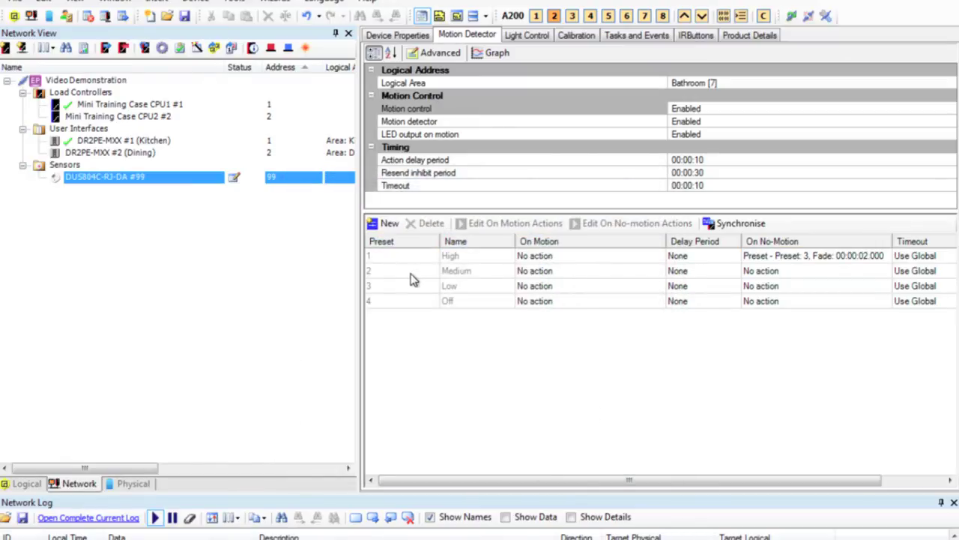
# Step: Give preset 3 (Low) an On Motion action of type Preset that recalls High [1] with a 2-second fade
pyautogui.doubleClick(534, 287)
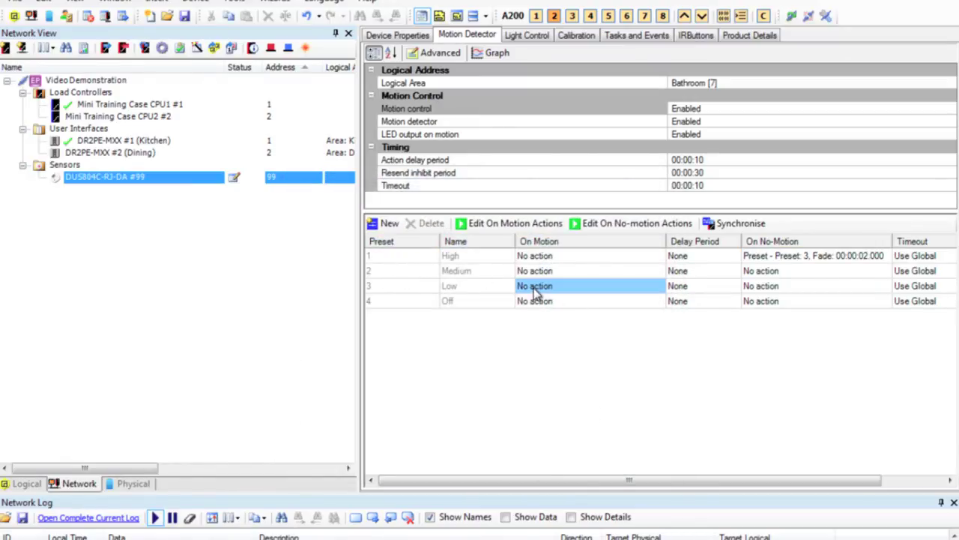
pyautogui.click(319, 205)
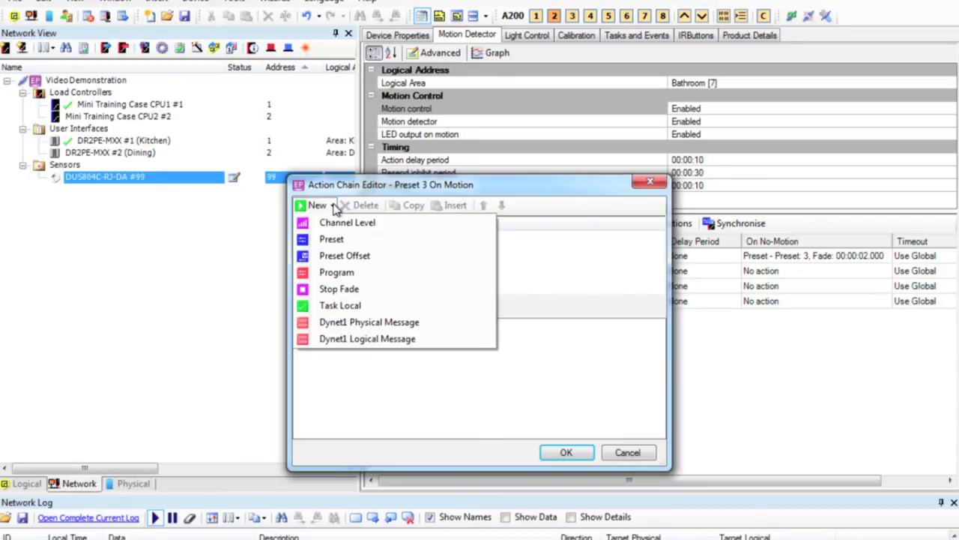
pyautogui.click(336, 241)
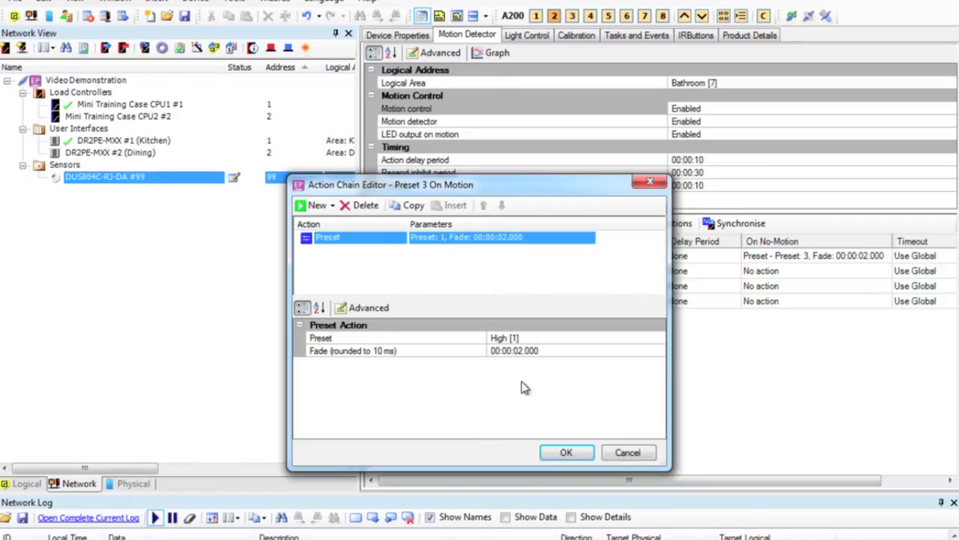
pyautogui.click(565, 452)
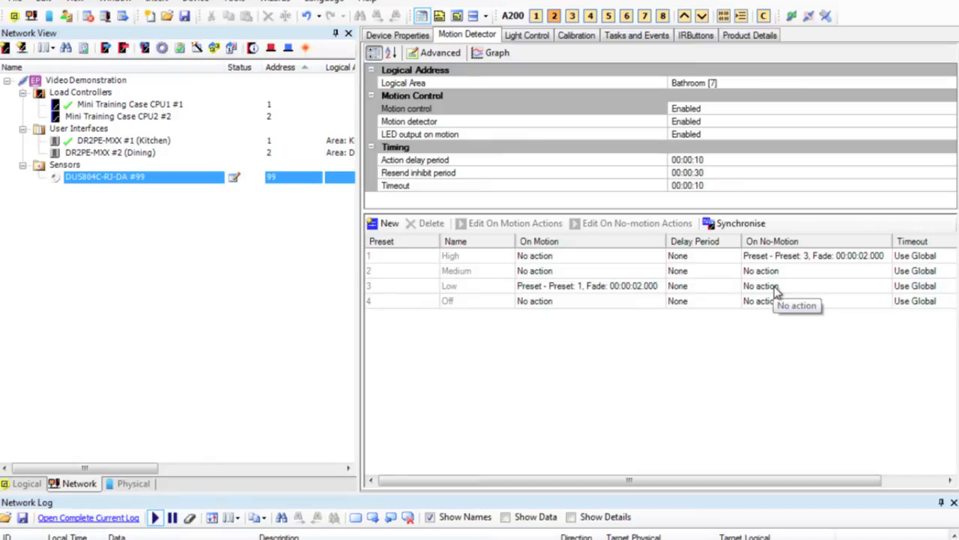
# Step: Give preset 3 (Low) an On No-Motion action of type Preset that recalls Off [4]
pyautogui.doubleClick(777, 290)
pyautogui.click(321, 207)
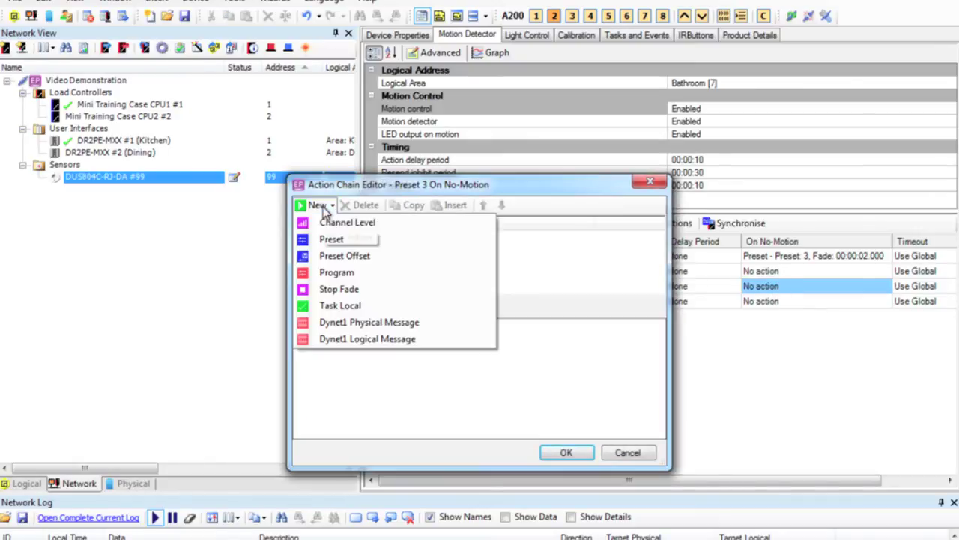
pyautogui.click(331, 239)
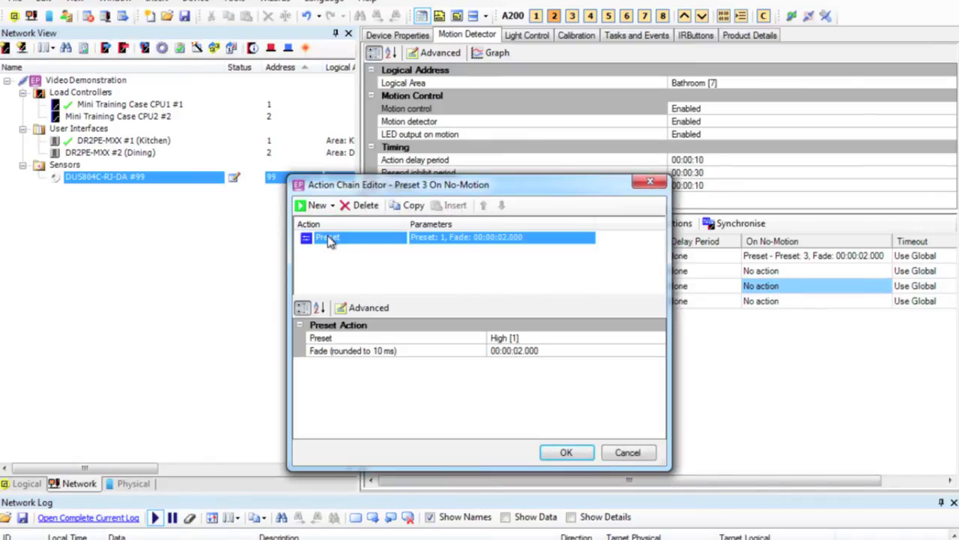
pyautogui.click(592, 338)
pyautogui.click(659, 338)
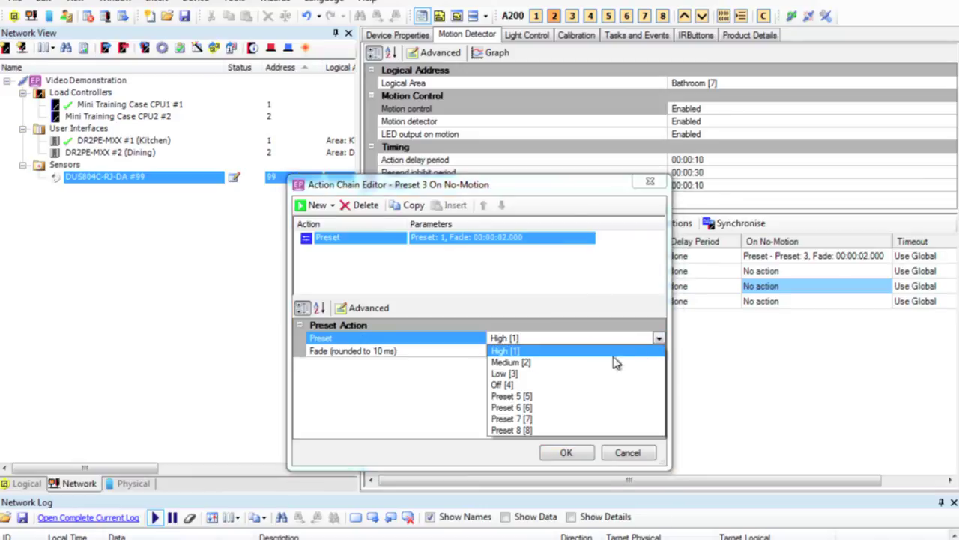
pyautogui.click(537, 384)
pyautogui.click(564, 452)
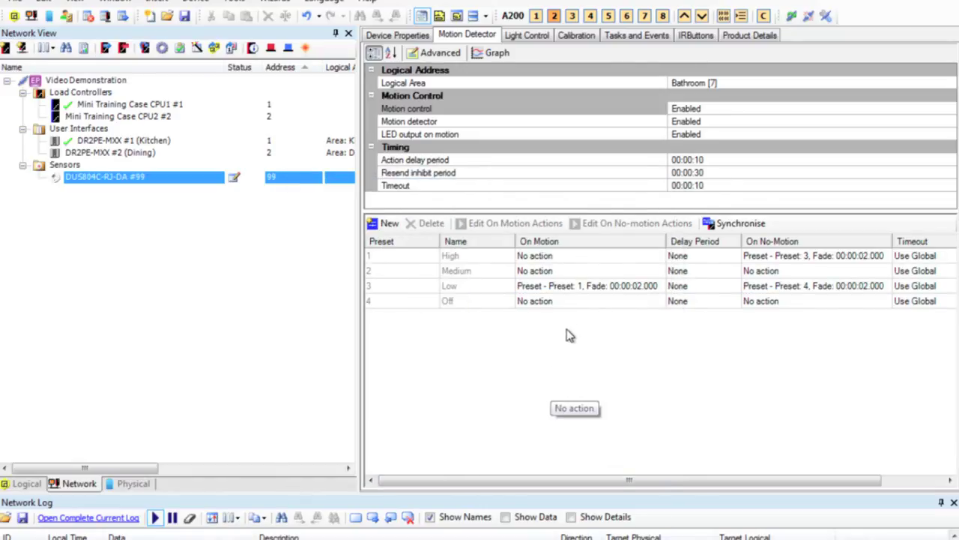
# Step: Give preset 4 (Off) an On Motion action of type Preset that recalls High [1] with a 2-second fade
pyautogui.doubleClick(568, 300)
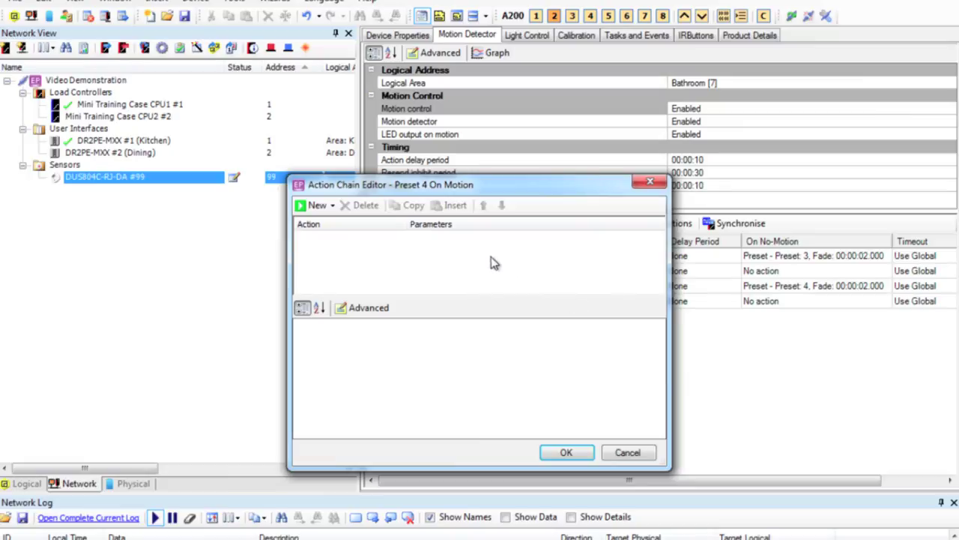
pyautogui.click(319, 206)
pyautogui.click(329, 238)
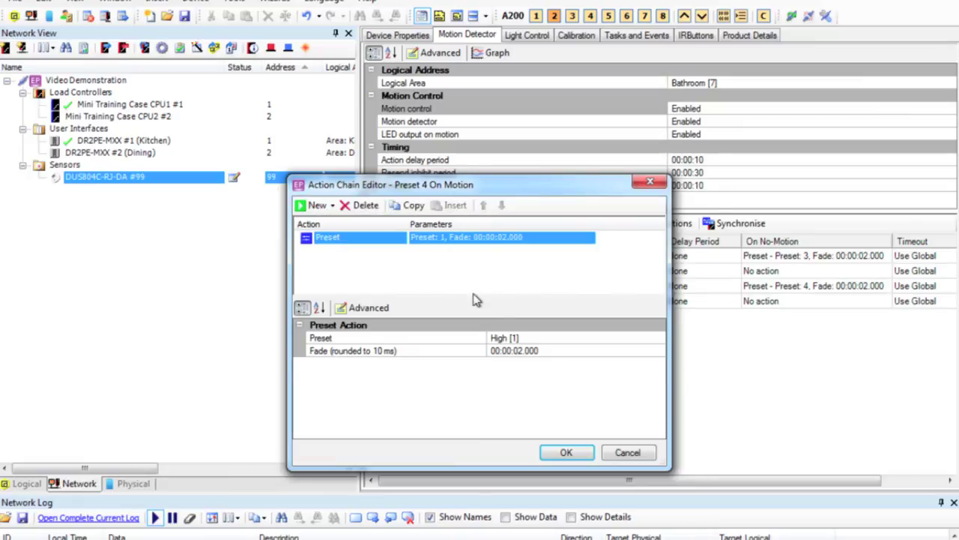
pyautogui.click(566, 453)
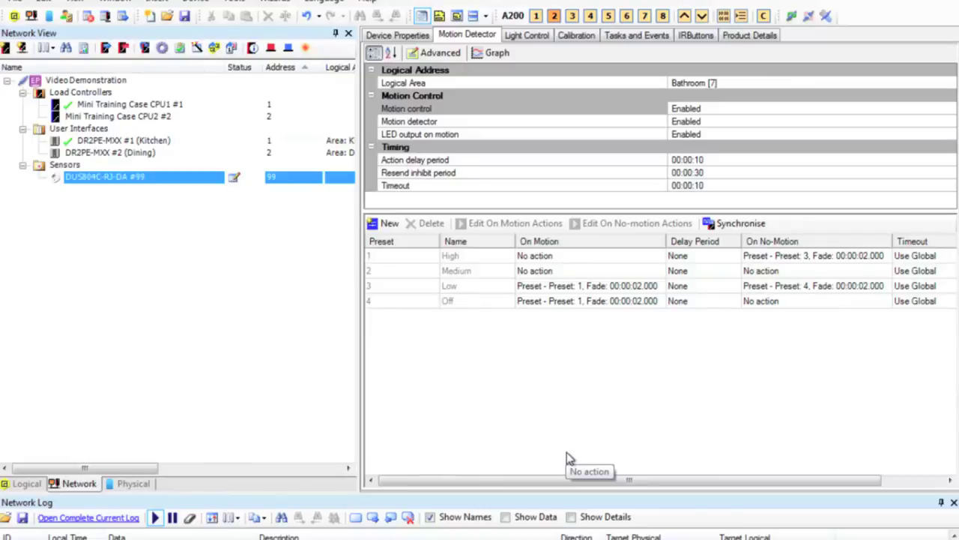
# Step: Stop preset 1 (High) from using the global timeout and set its own timeout to 00:00:15
pyautogui.moveTo(763, 481); pyautogui.dragTo(873, 487)
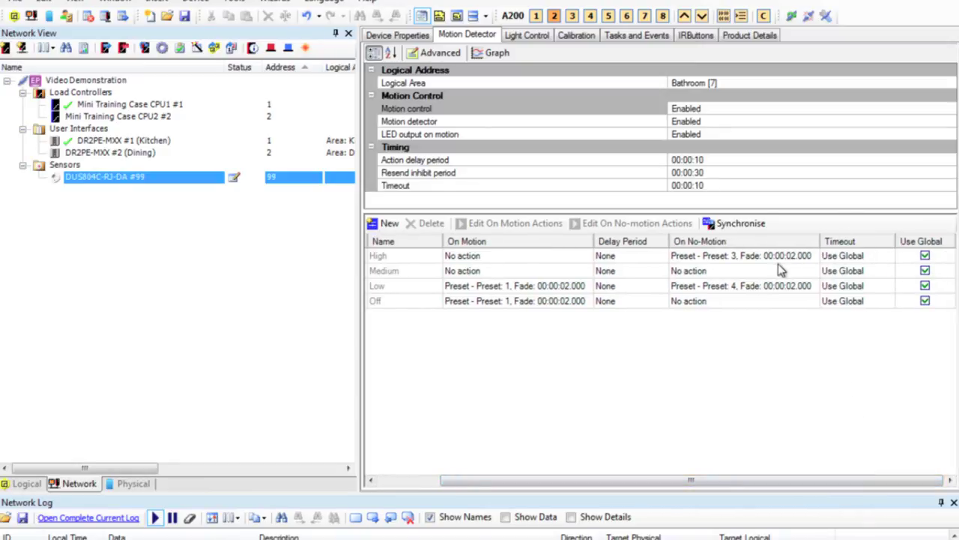
pyautogui.moveTo(704, 186)
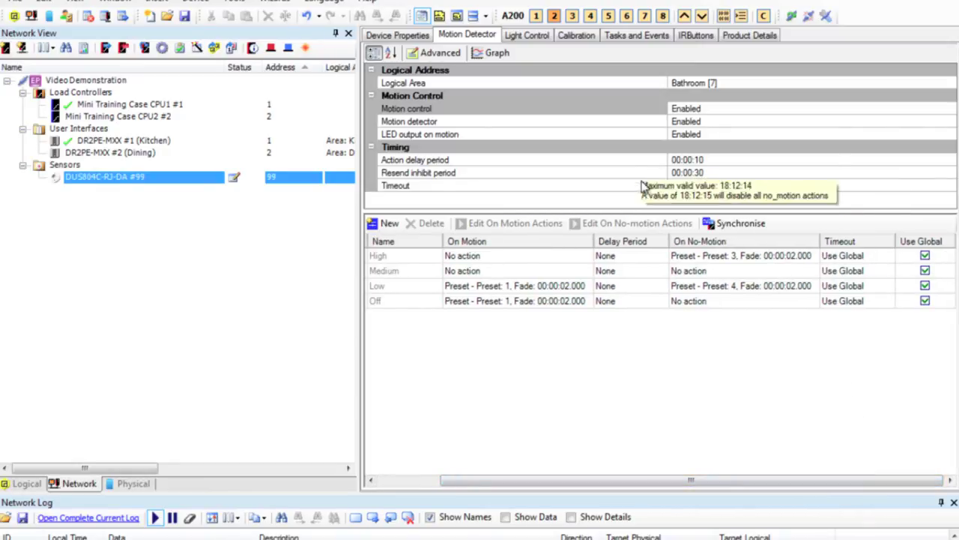
pyautogui.click(925, 256)
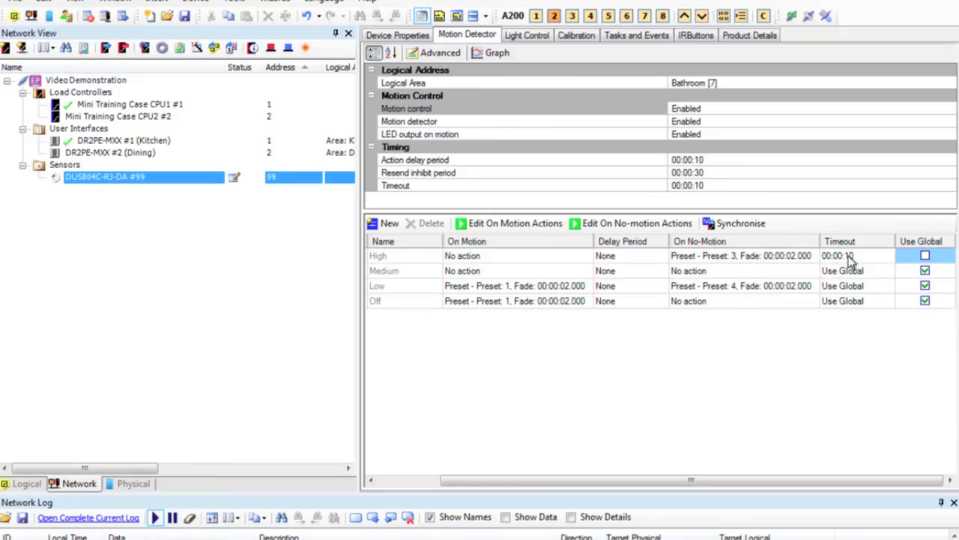
pyautogui.click(848, 258)
pyautogui.click(853, 258)
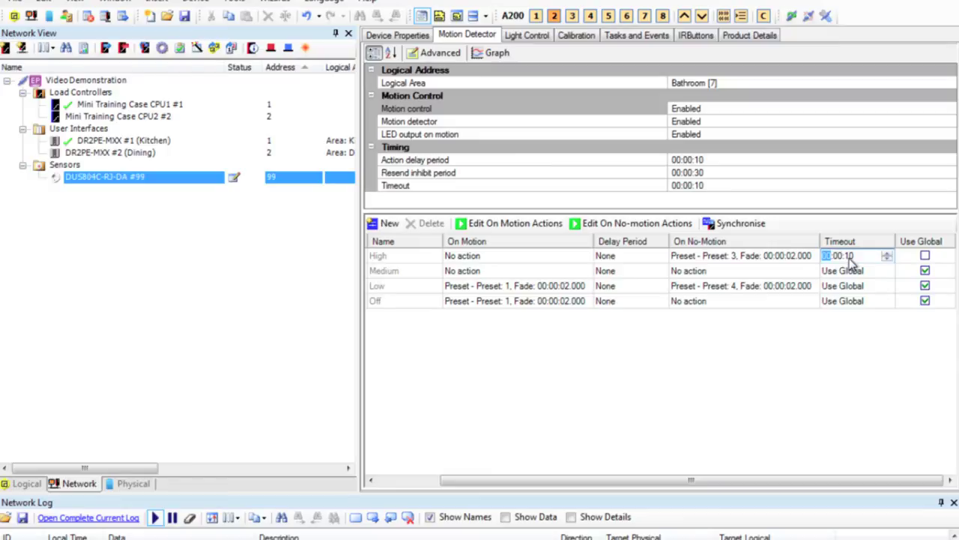
pyautogui.click(851, 258)
pyautogui.write('15')
pyautogui.click(849, 305)
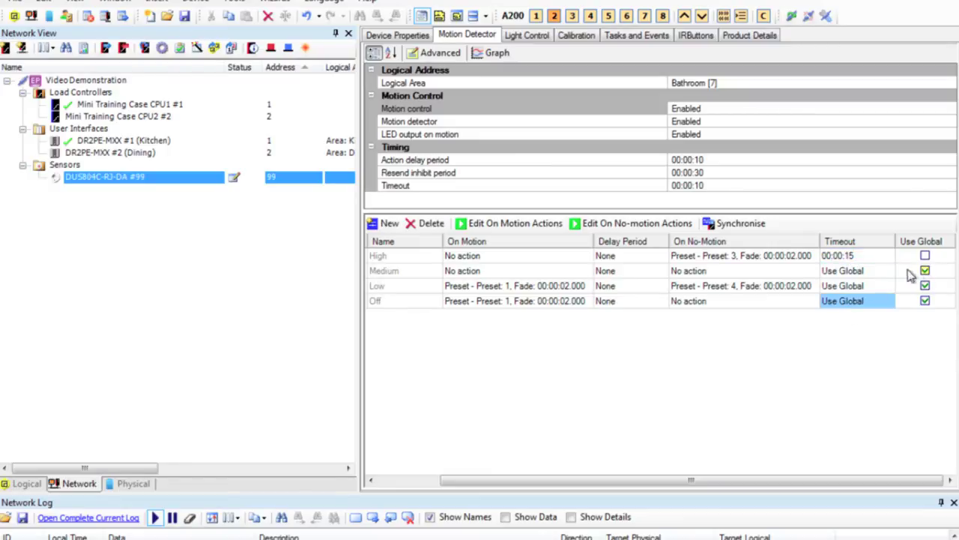
# Step: Review the Delay Period options for preset 1 (High) against the sensor's action delay and resend inhibit timing settings
pyautogui.click(652, 258)
pyautogui.click(659, 258)
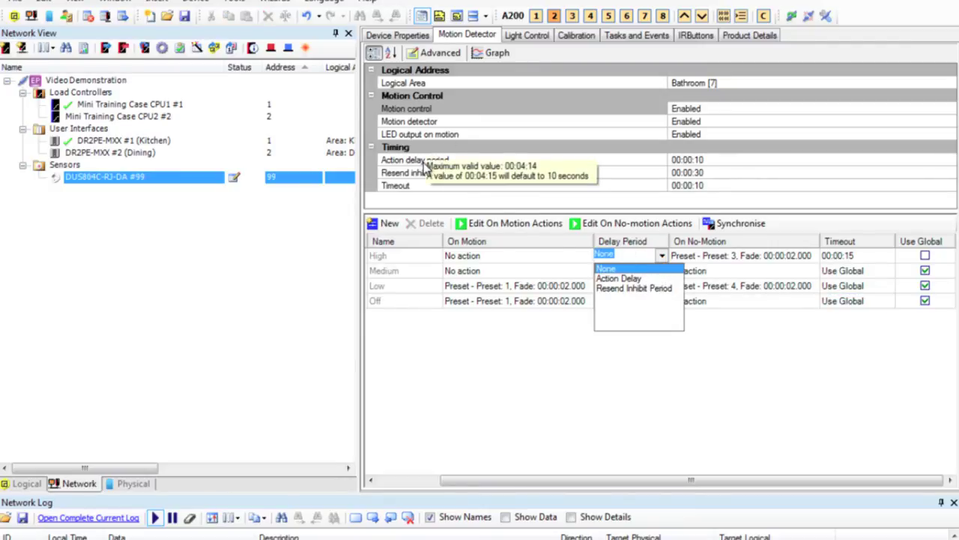
pyautogui.moveTo(420, 177)
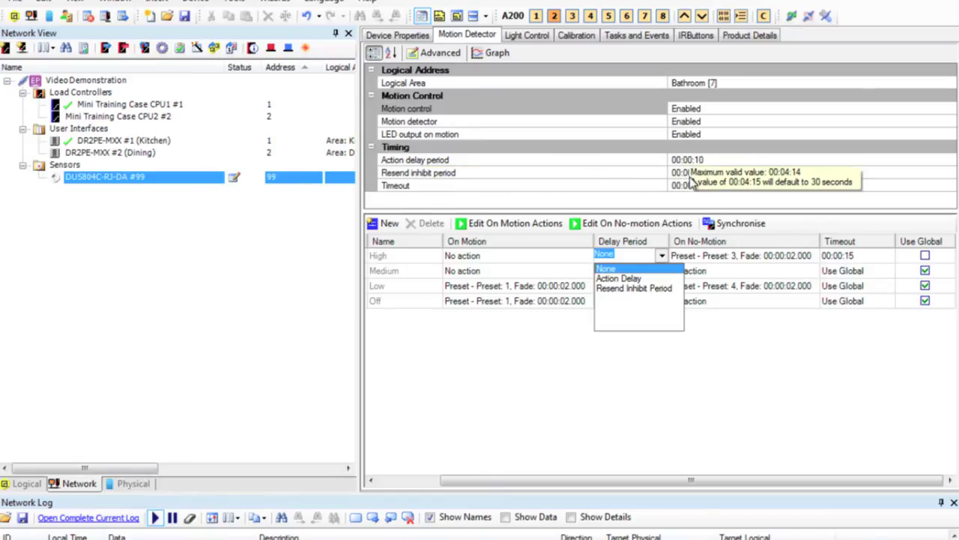
pyautogui.click(744, 356)
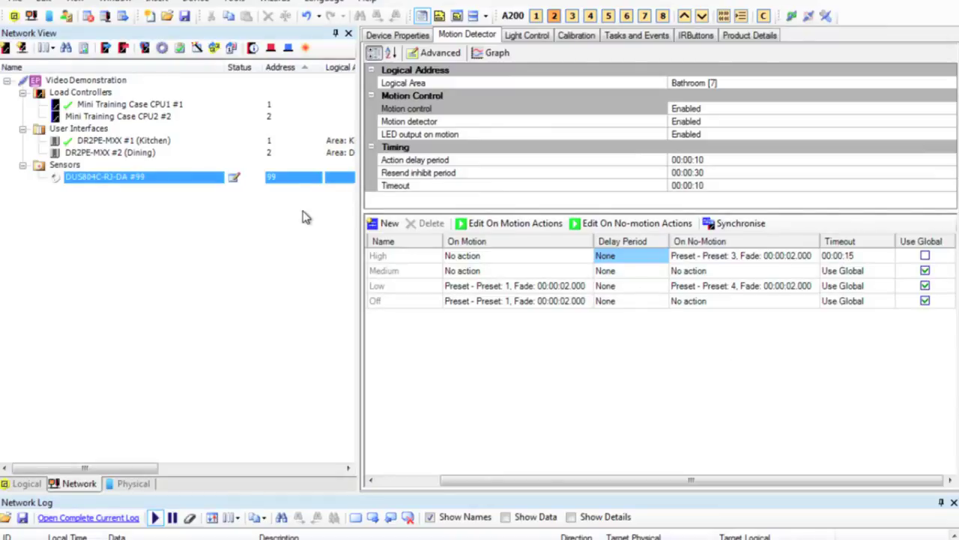
# Step: Save the DUS804C-RJ-DA sensor's configured settings to the physical device
pyautogui.click(123, 47)
pyautogui.click(508, 381)
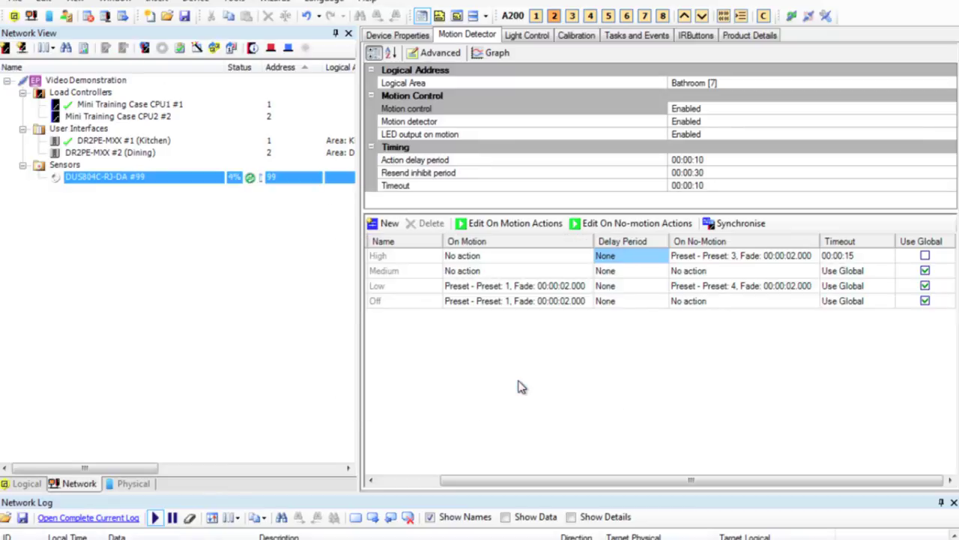